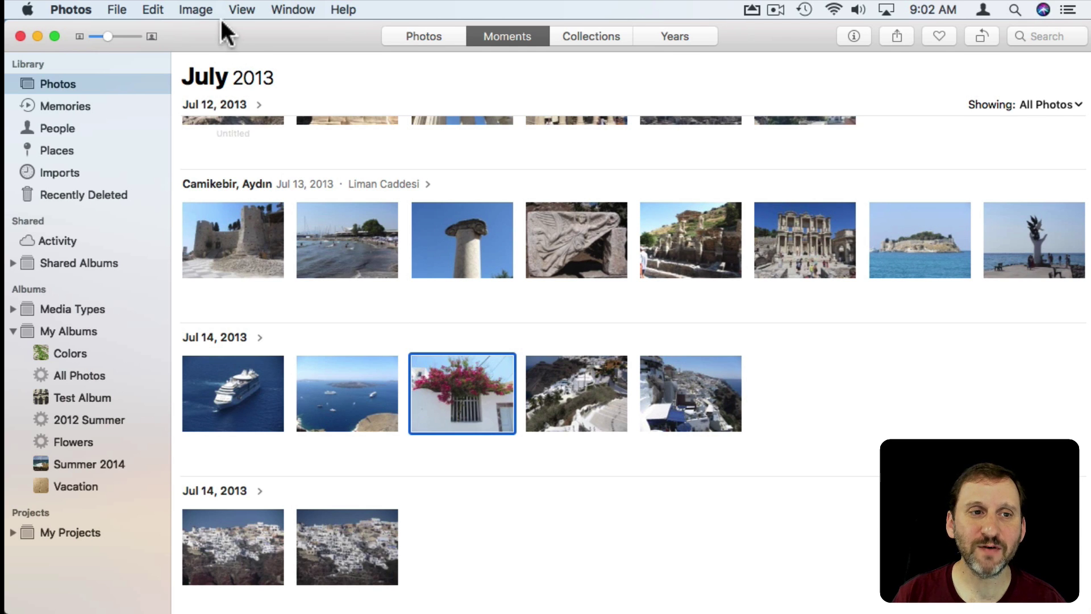
Step: Hide the bougainvillea window photo from the Jul 14, 2013 moment, confirming with Hide Photo
{"action": "left_click", "coordinate": [193, 9]}
{"action": "left_click", "coordinate": [225, 255]}
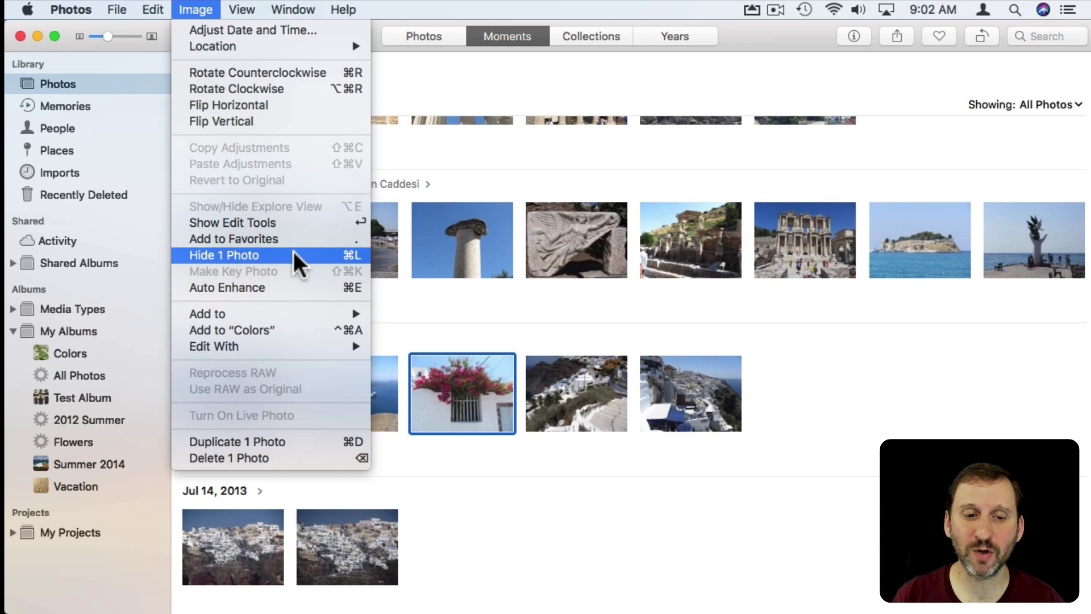
{"action": "left_click", "coordinate": [244, 255]}
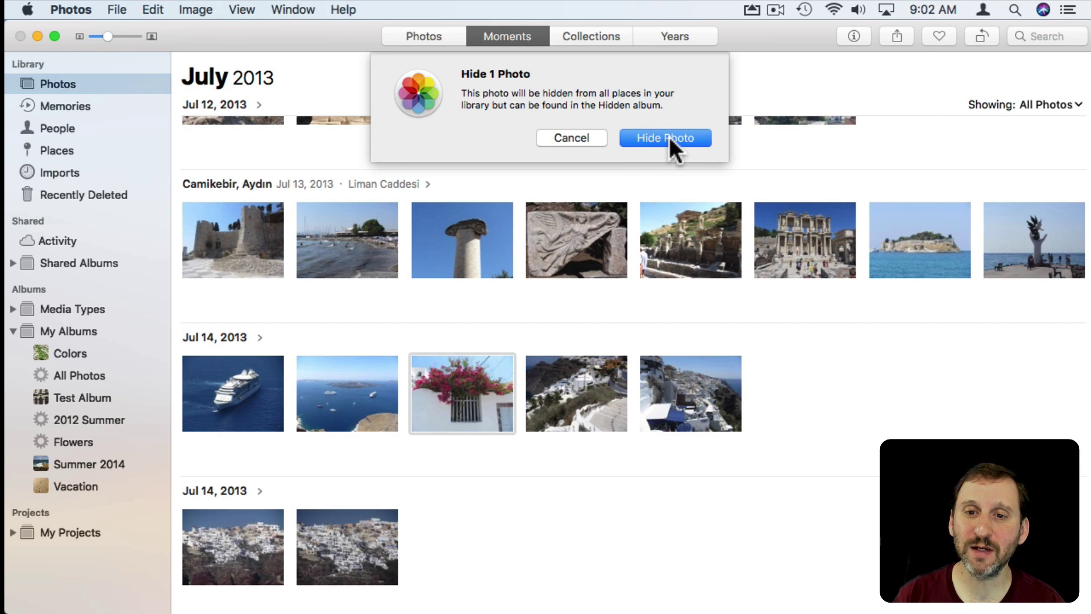
{"action": "left_click", "coordinate": [669, 136]}
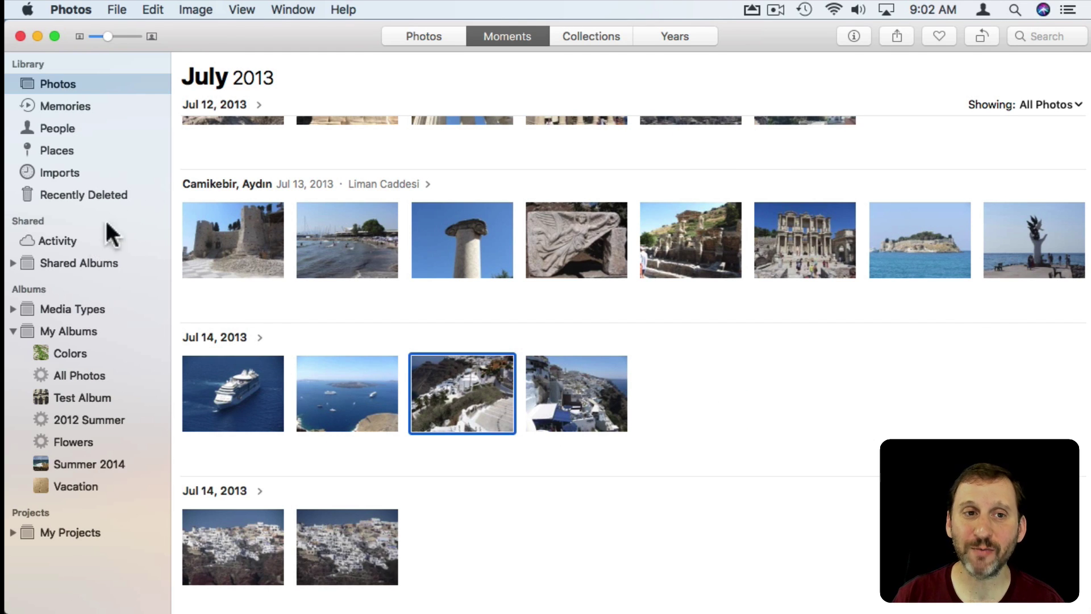
Step: Turn on Show Hidden Photo Album and open Hidden to see the bougainvillea photo
{"action": "left_click", "coordinate": [230, 9]}
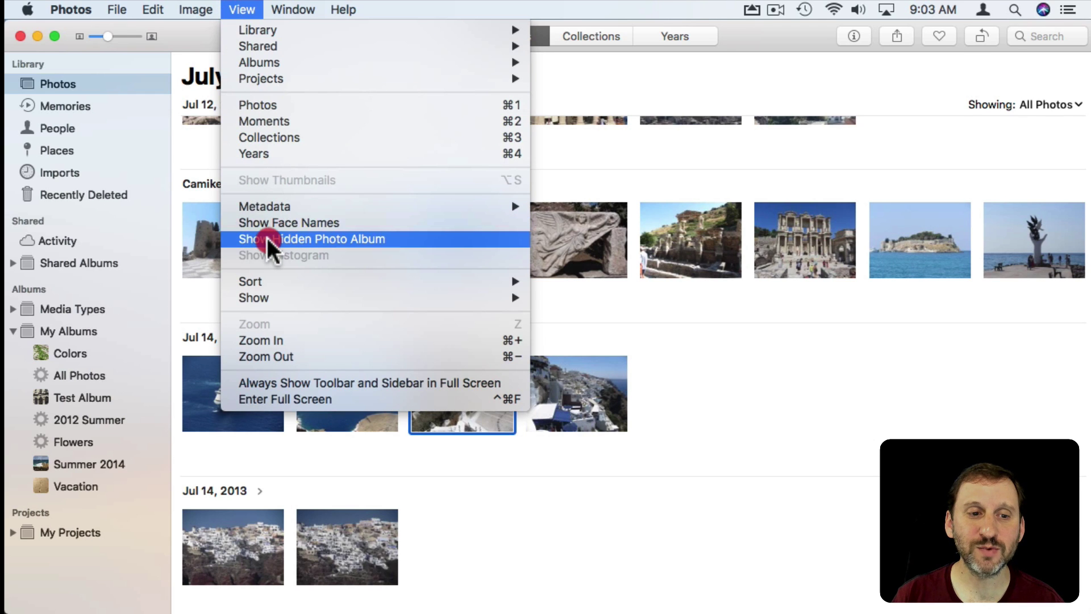
{"action": "left_click", "coordinate": [332, 238]}
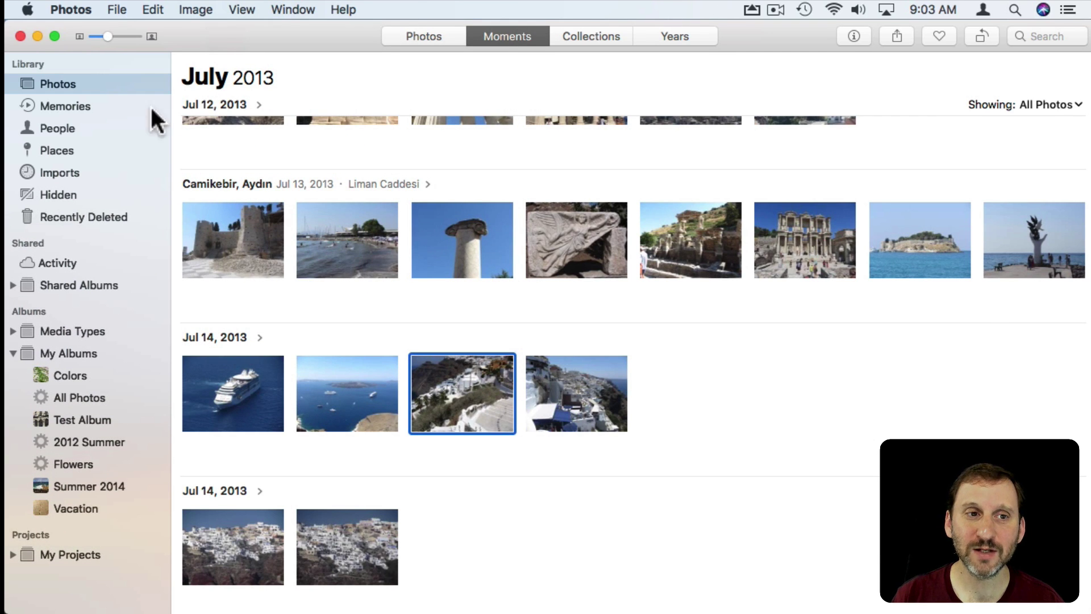
{"action": "left_click", "coordinate": [249, 8]}
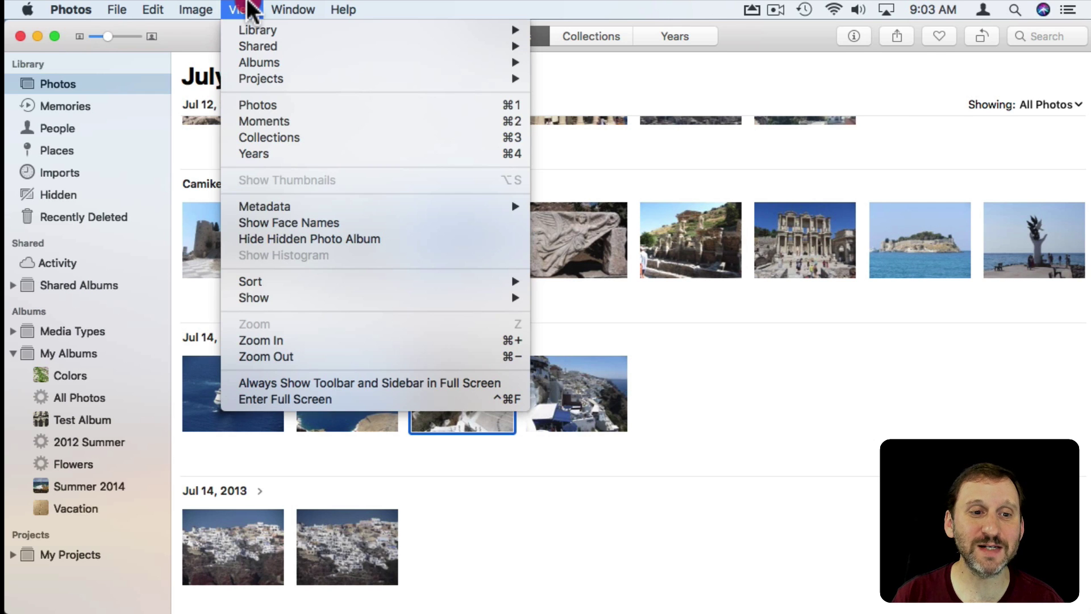
{"action": "left_click", "coordinate": [278, 261]}
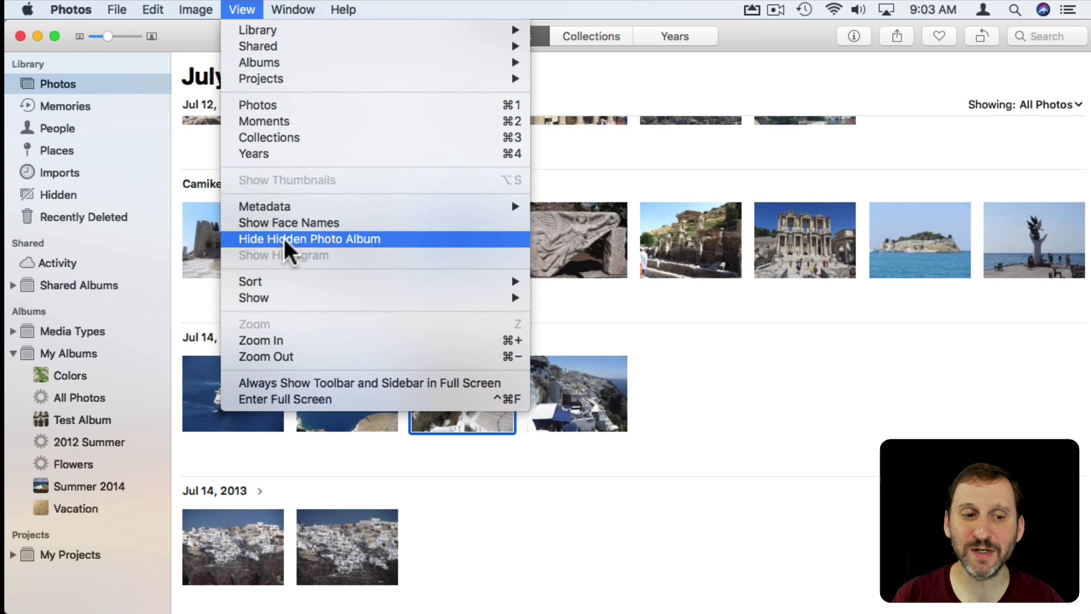
{"action": "left_click", "coordinate": [222, 9]}
{"action": "left_click", "coordinate": [60, 195]}
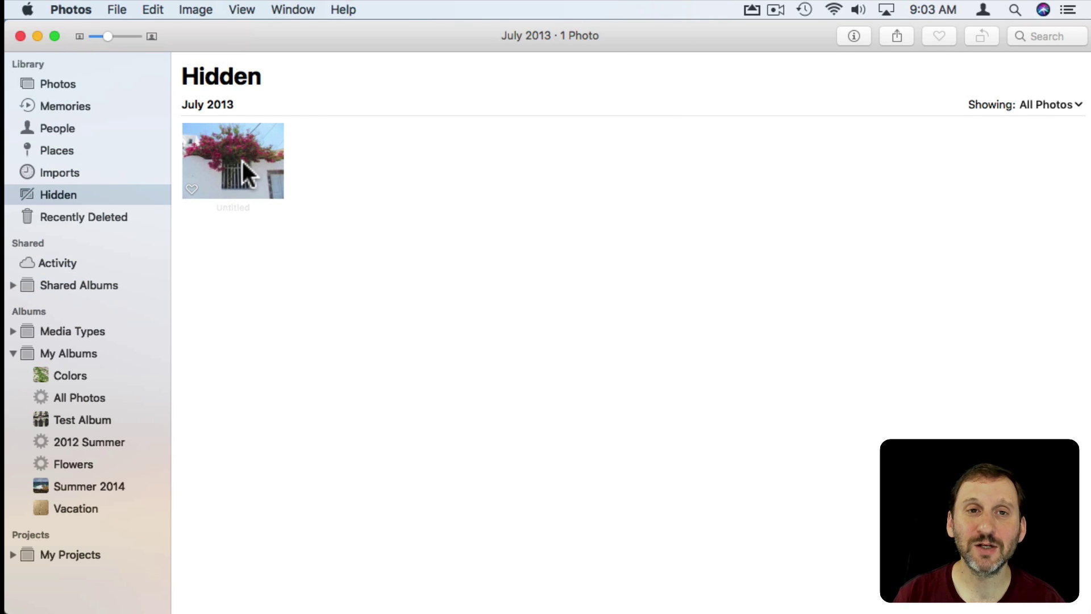
{"action": "left_click", "coordinate": [242, 161]}
{"action": "left_click", "coordinate": [200, 10]}
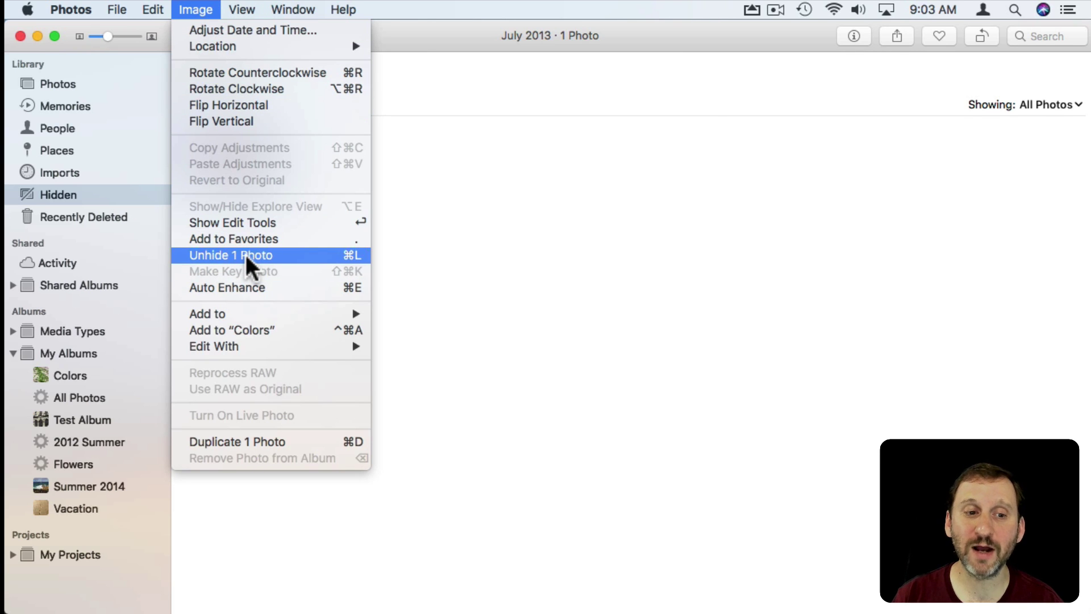
{"action": "left_click", "coordinate": [187, 13]}
{"action": "left_click", "coordinate": [154, 9]}
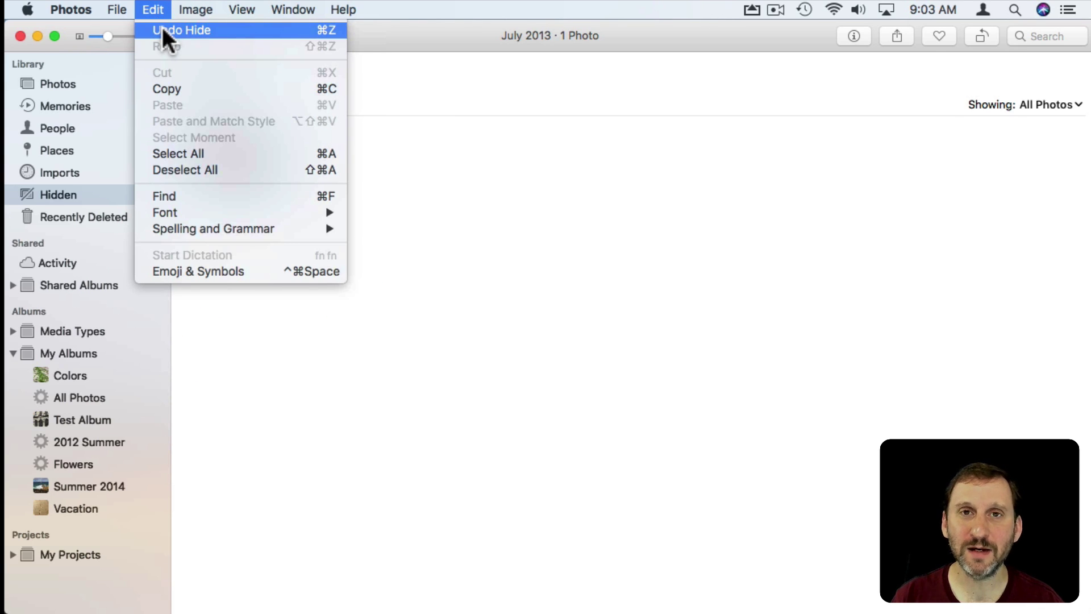
{"action": "key", "text": "super+z"}
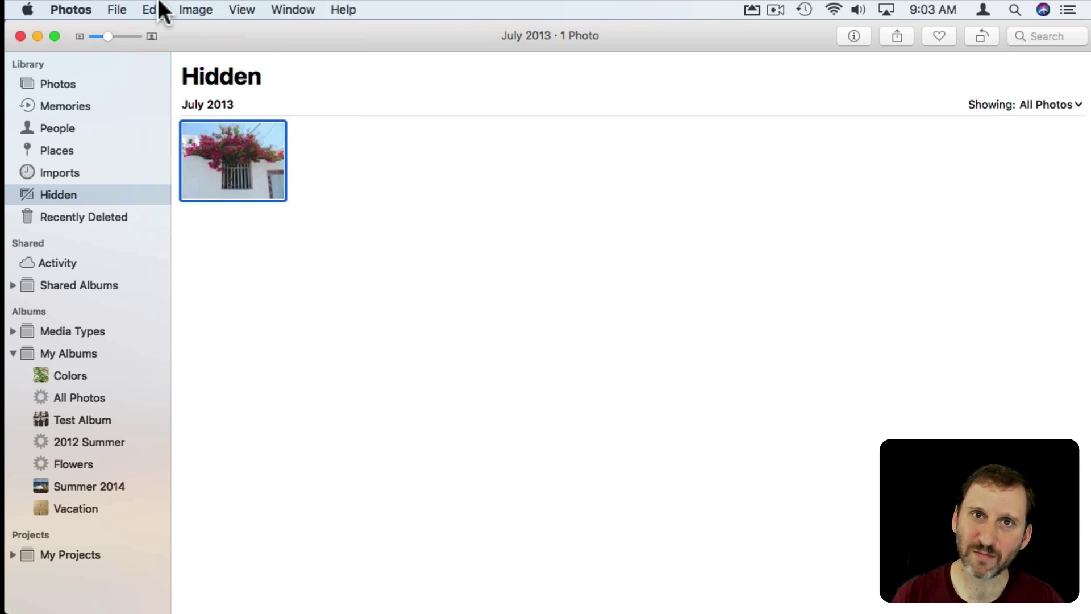
Step: Go back to the library's July 2013 Moments, now without the bougainvillea shot
{"action": "left_click", "coordinate": [69, 82]}
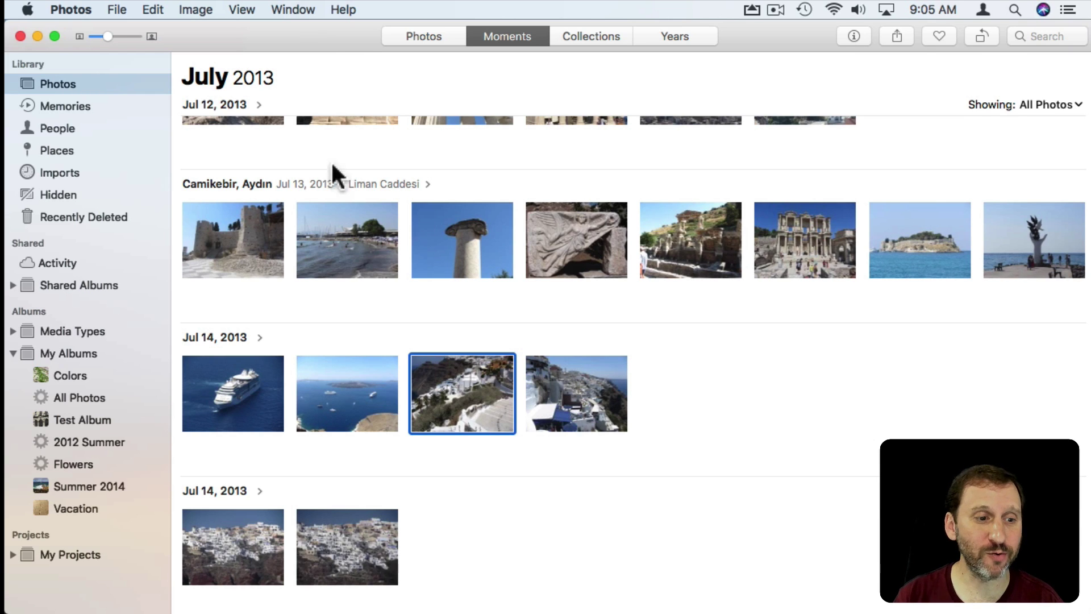
Step: Browse the Colors and Flowers albums for the bougainvillea photo, then reopen the Hidden album
{"action": "left_click", "coordinate": [68, 377]}
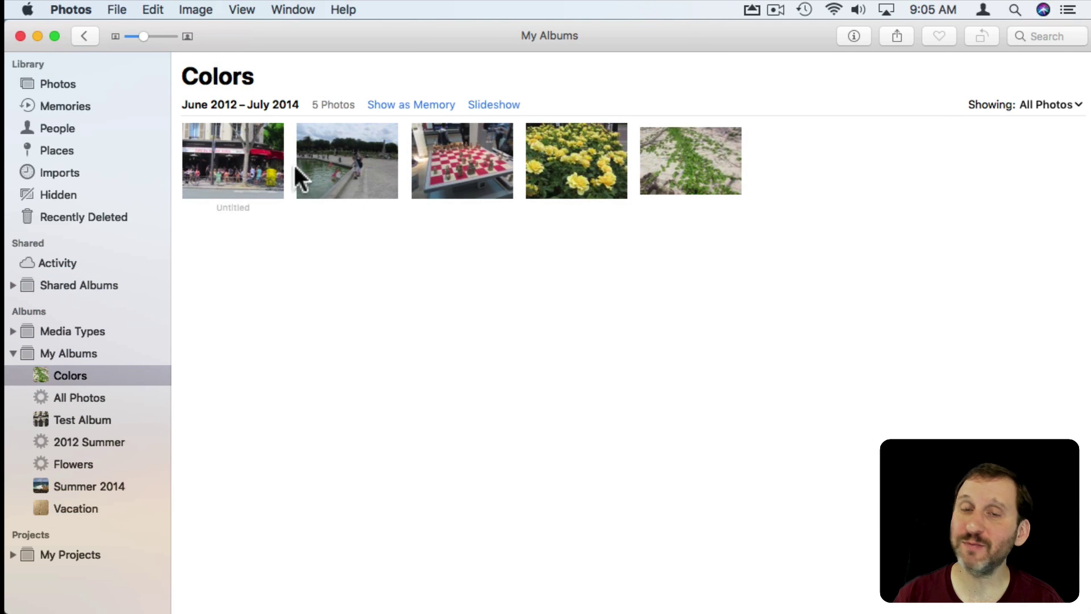
{"action": "left_click", "coordinate": [72, 463]}
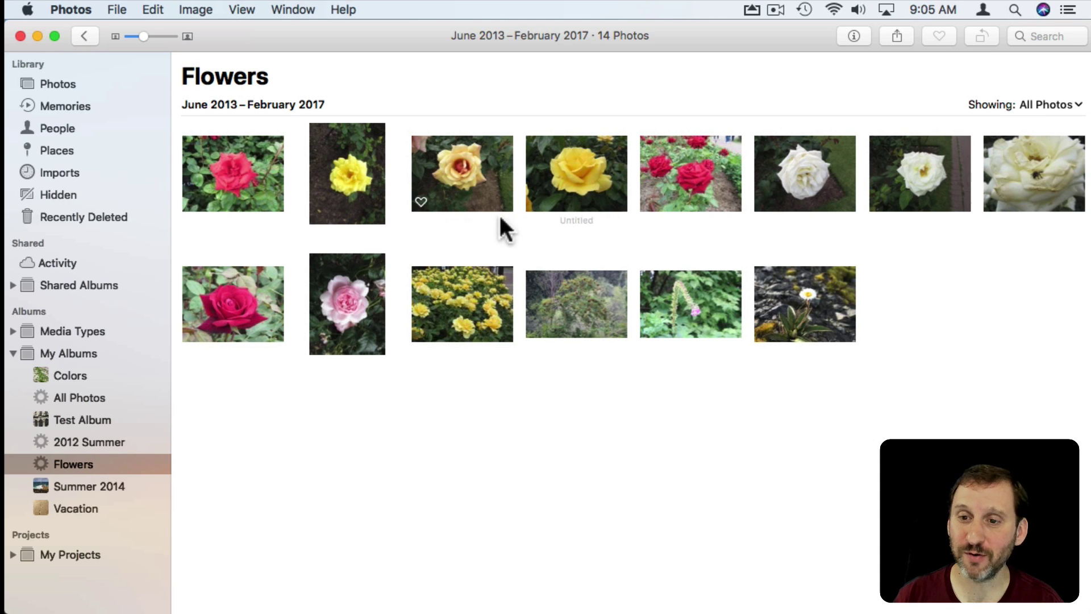
{"action": "left_click", "coordinate": [58, 193]}
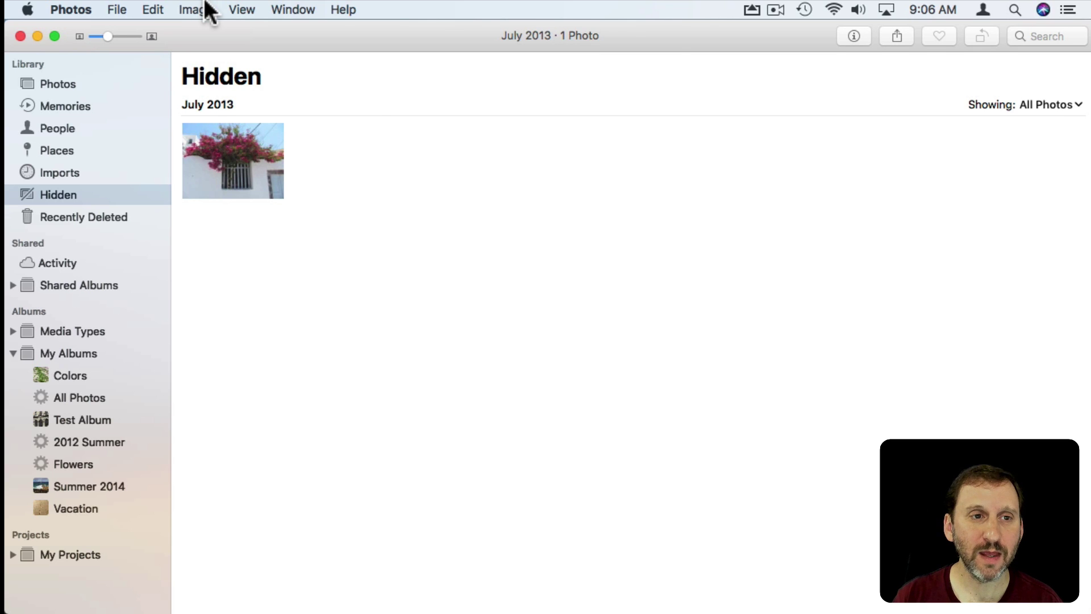
Step: Unhide the bougainvillea window photo from the Hidden album
{"action": "left_click", "coordinate": [231, 142]}
{"action": "left_click", "coordinate": [196, 10]}
{"action": "left_click", "coordinate": [211, 255]}
Step: Check the photo is back in Photos, Colors and Flowers, which now lists 15 photos
{"action": "left_click", "coordinate": [52, 86]}
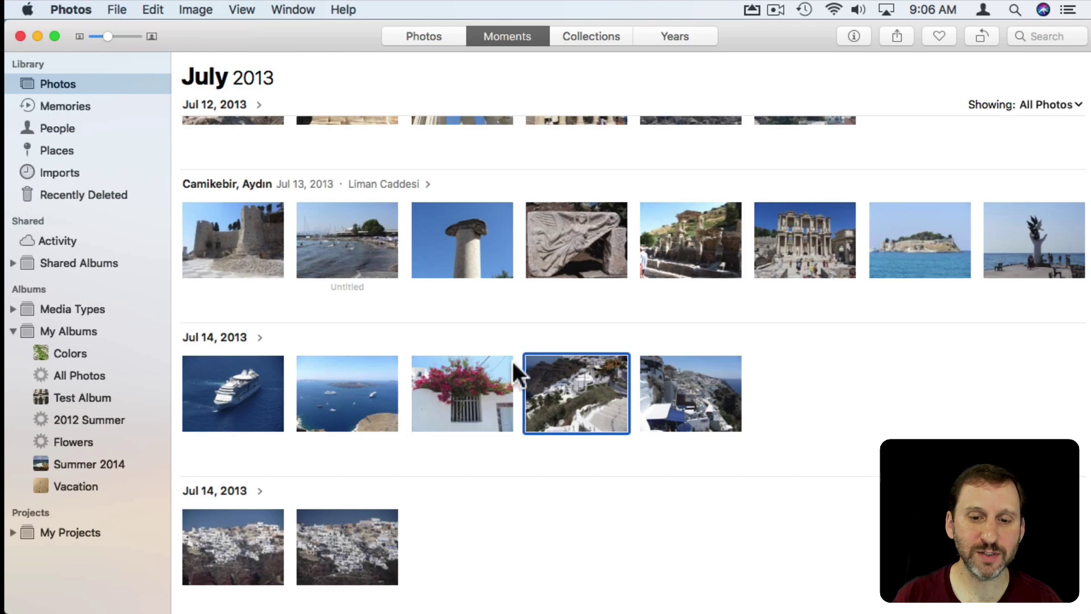
{"action": "left_click", "coordinate": [60, 354]}
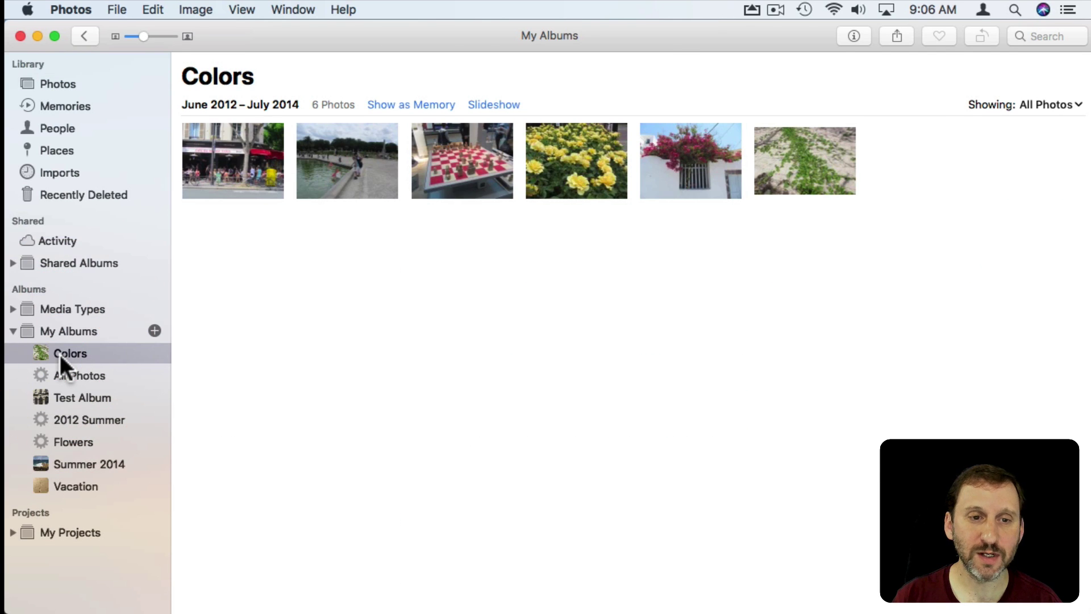
{"action": "left_click", "coordinate": [65, 442]}
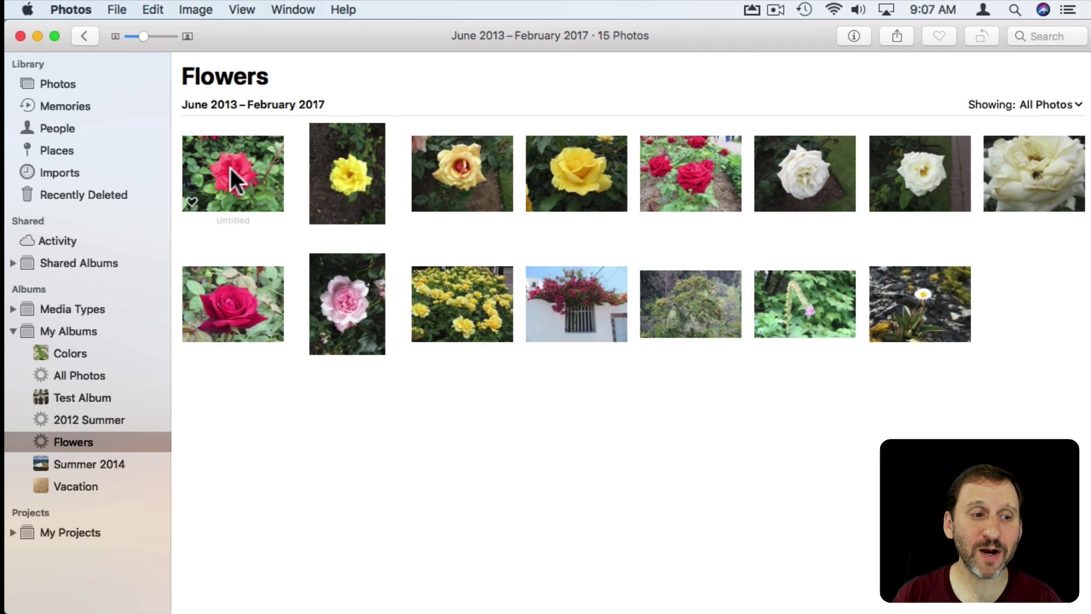
Step: Hide the bougainvillea photo again from Flowers, dropping it to 14 photos, and reopen Hidden
{"action": "left_click", "coordinate": [239, 9]}
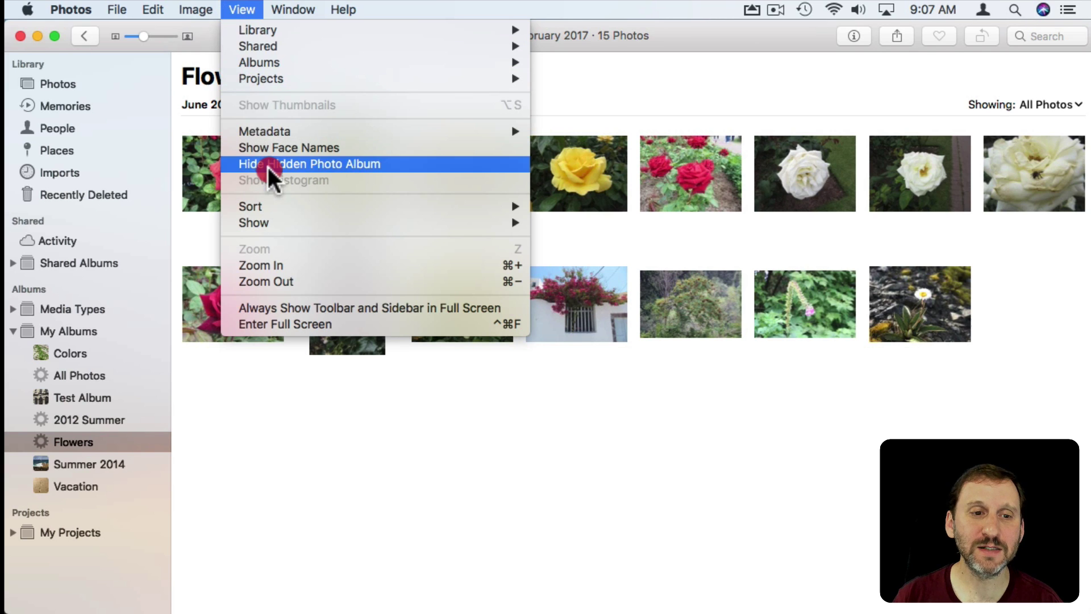
{"action": "left_click", "coordinate": [90, 169]}
{"action": "left_click", "coordinate": [580, 298]}
{"action": "left_click_drag", "start_coordinate": [199, 10], "coordinate": [248, 206]}
{"action": "left_click_drag", "start_coordinate": [249, 260], "coordinate": [249, 260]}
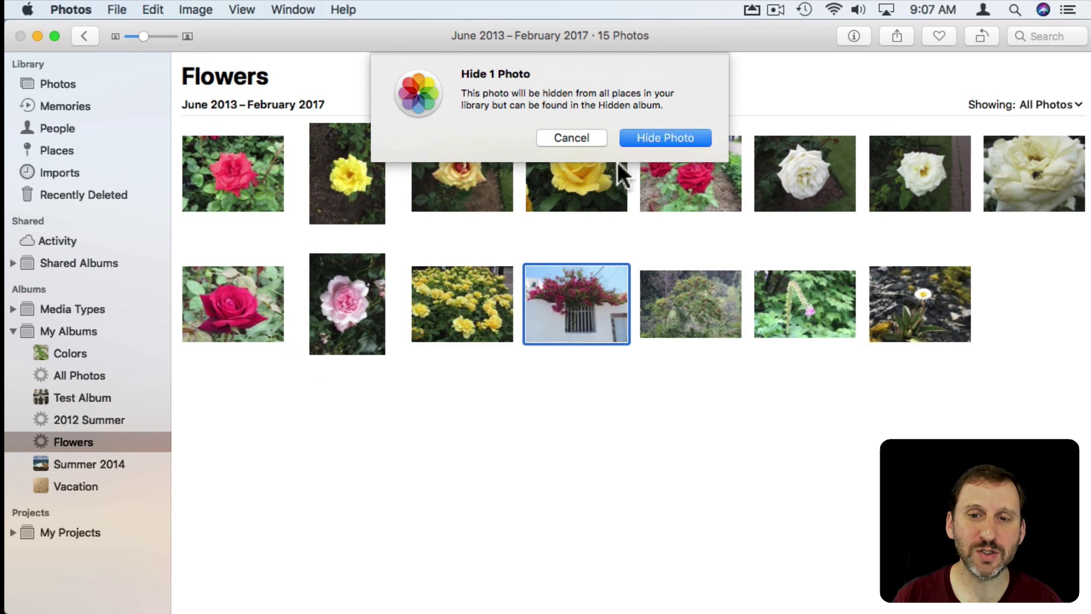
{"action": "left_click", "coordinate": [631, 142]}
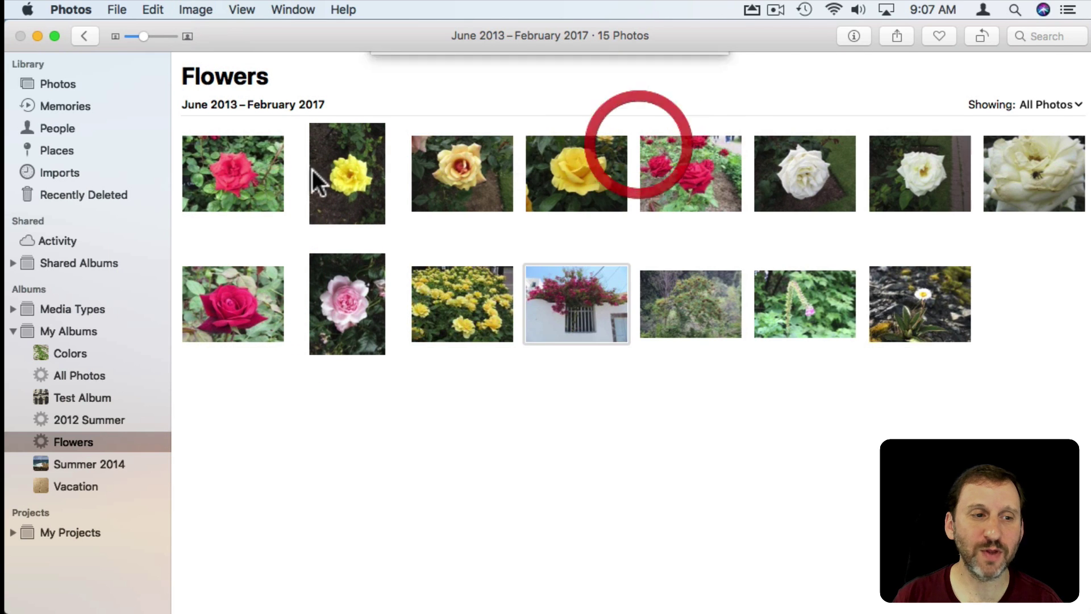
{"action": "left_click", "coordinate": [53, 193]}
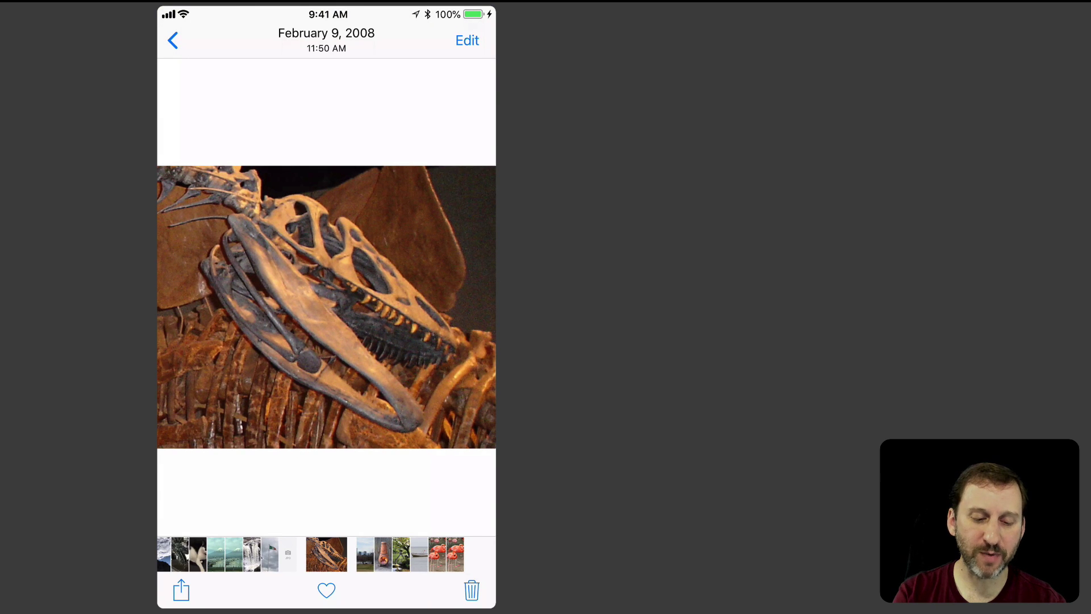
Step: On the iPhone, open the dinosaur skeleton photo's share sheet and locate its Hide action
{"action": "left_click", "coordinate": [182, 591]}
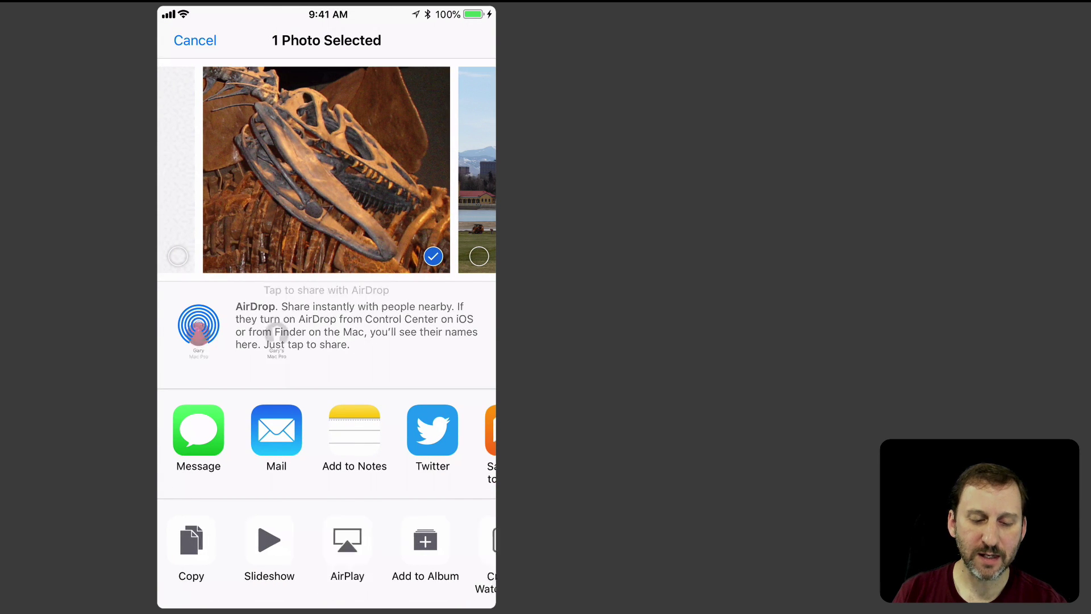
{"action": "left_click_drag", "start_coordinate": [432, 545], "coordinate": [187, 546]}
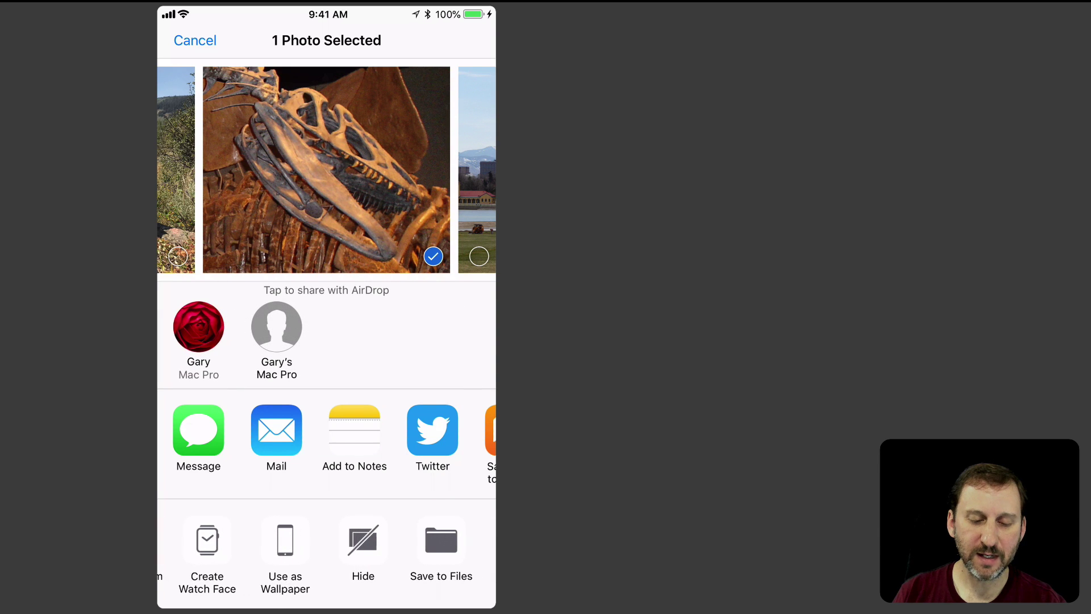
{"action": "left_click", "coordinate": [363, 541]}
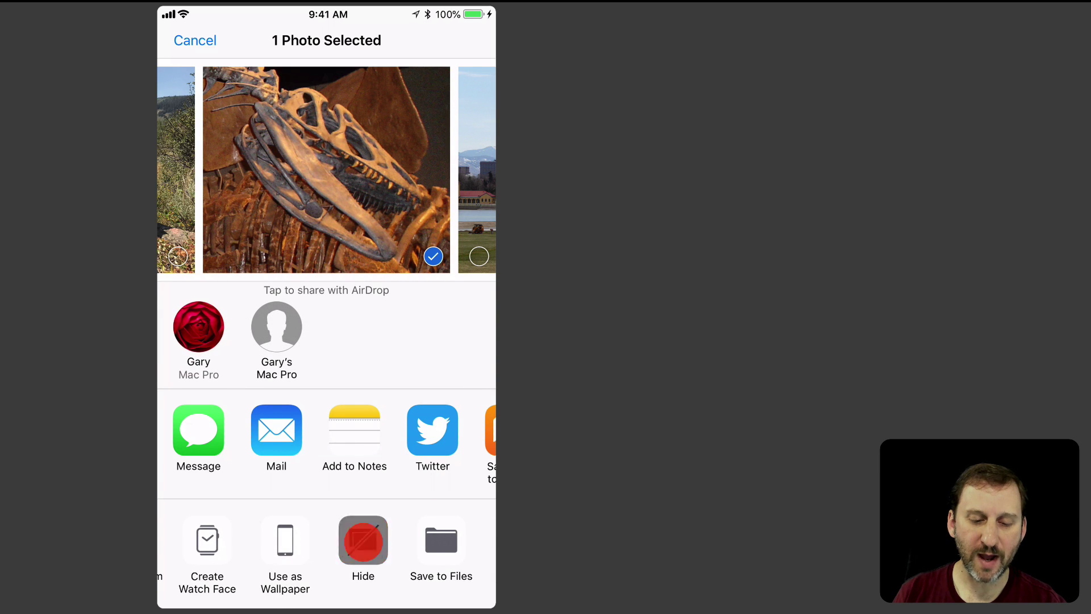